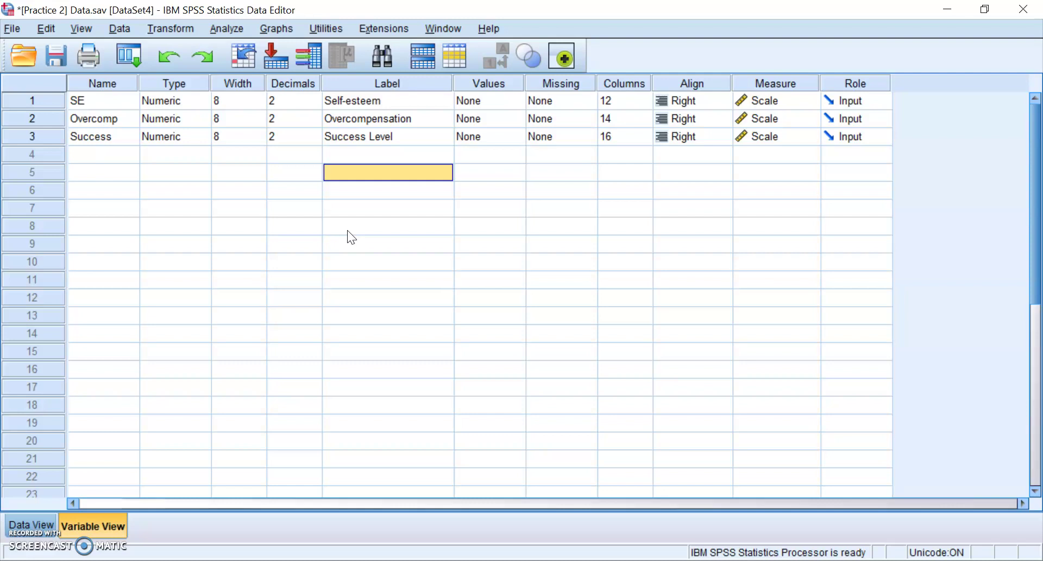
Step: Review the labels of the Self-esteem, Success Level and Overcompensation variables
click(400, 102)
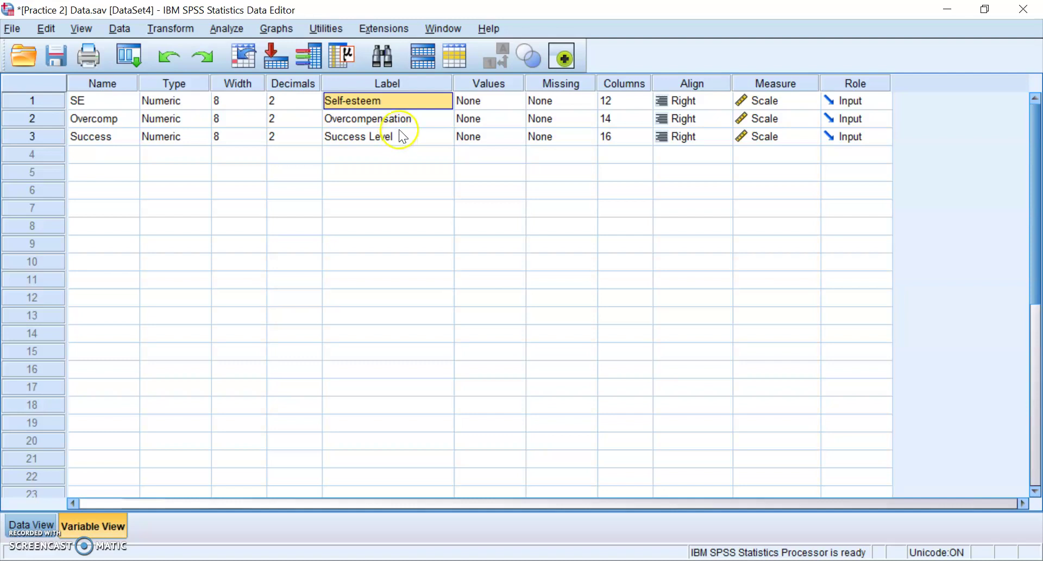
click(399, 132)
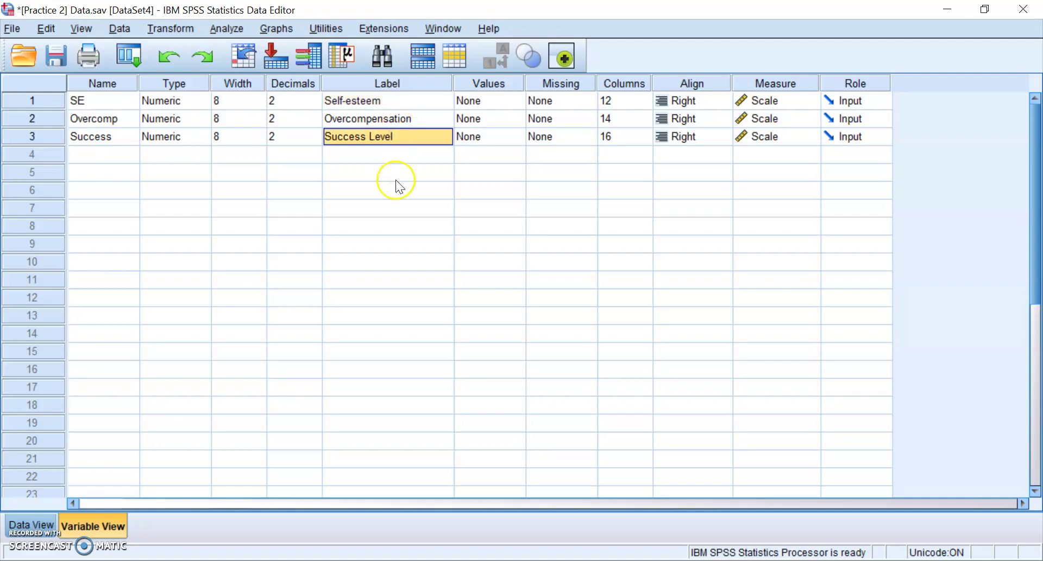
click(406, 118)
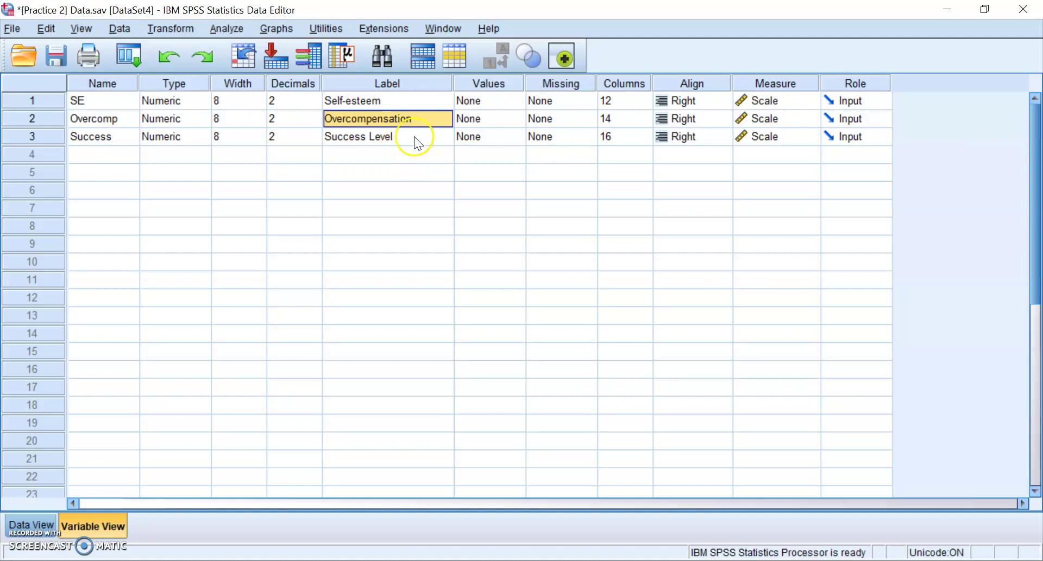
Step: In Data View, open Analyze > Regression > PROCESS v3.4 and reset its assignments
click(31, 525)
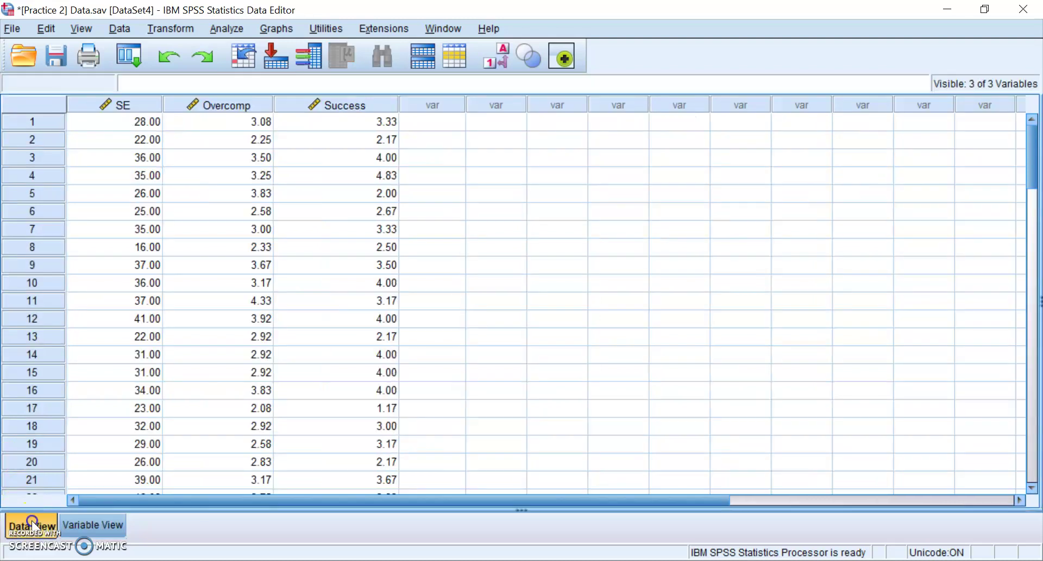
click(233, 28)
mouse_move(257, 199)
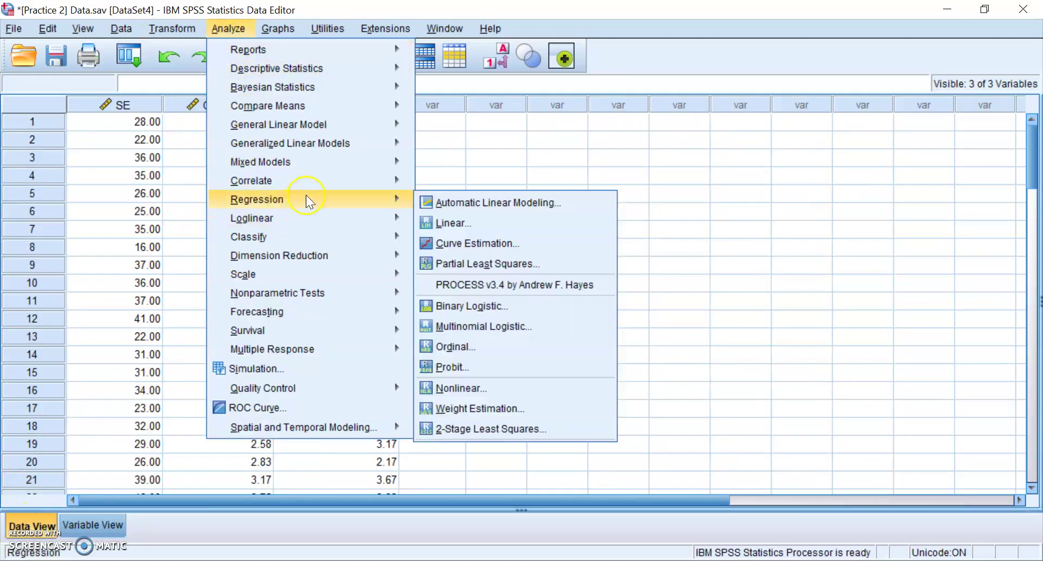
click(572, 290)
click(462, 491)
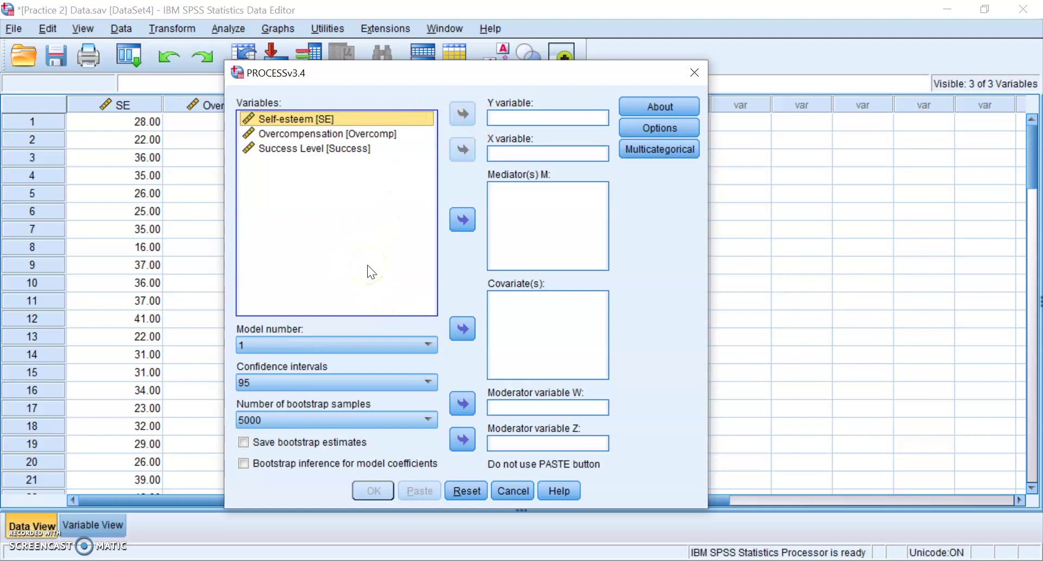
Step: Assign Self-esteem as the X variable in PROCESS
click(343, 116)
click(280, 79)
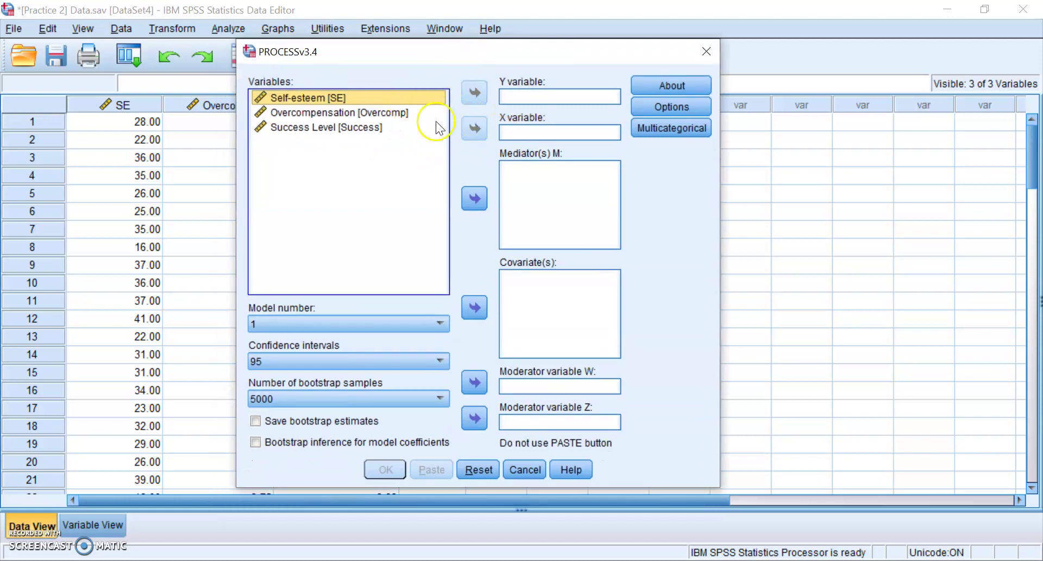
click(380, 117)
click(314, 98)
click(474, 129)
Step: Assign Success Level as the Y variable and Overcompensation as the mediator M
click(380, 98)
click(362, 113)
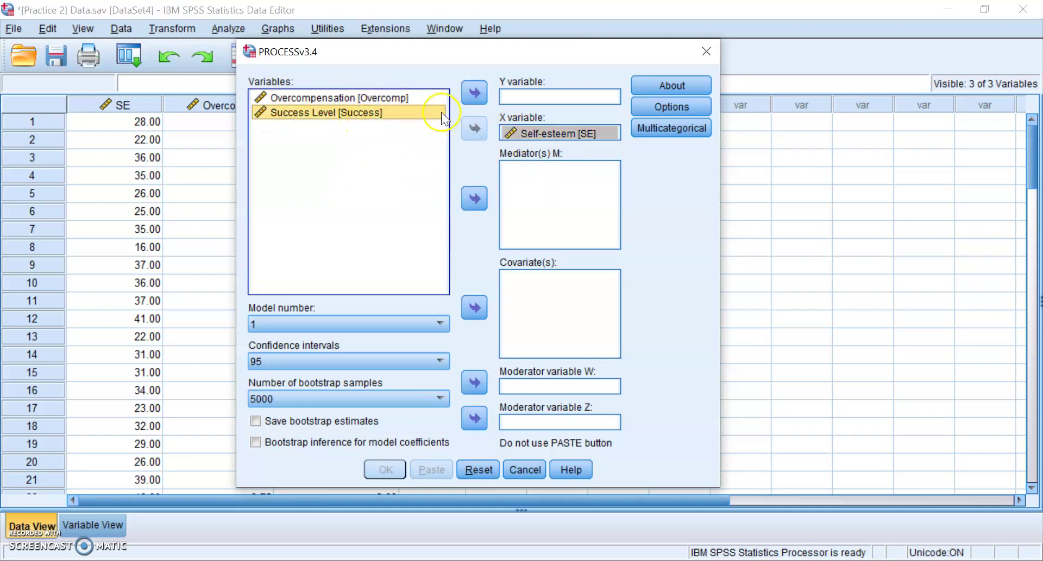
click(476, 94)
click(397, 99)
click(397, 215)
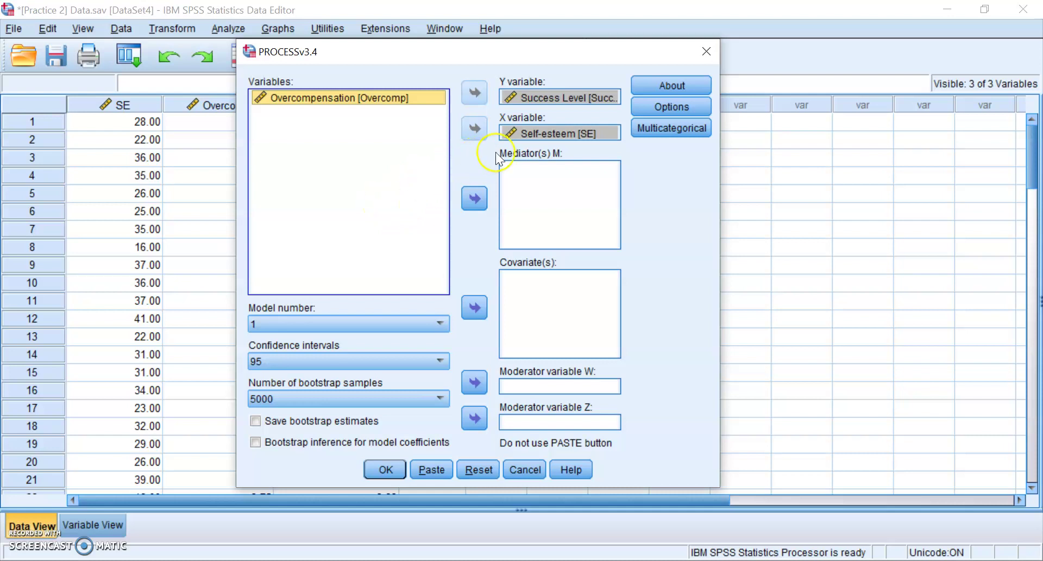
click(562, 178)
click(475, 199)
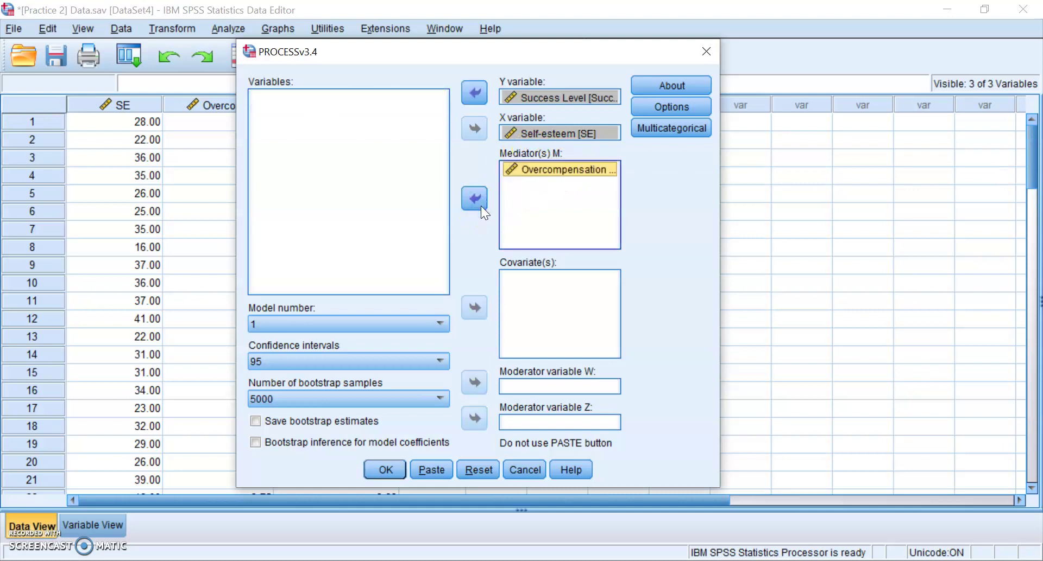
Step: Choose PROCESS model number 4 for simple mediation and bring up Options
click(392, 324)
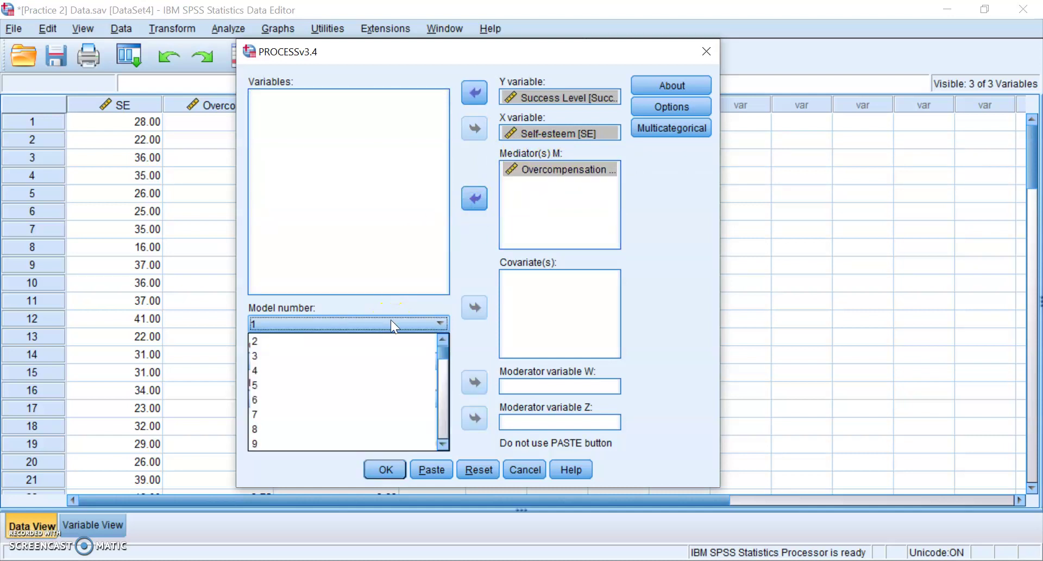
click(359, 370)
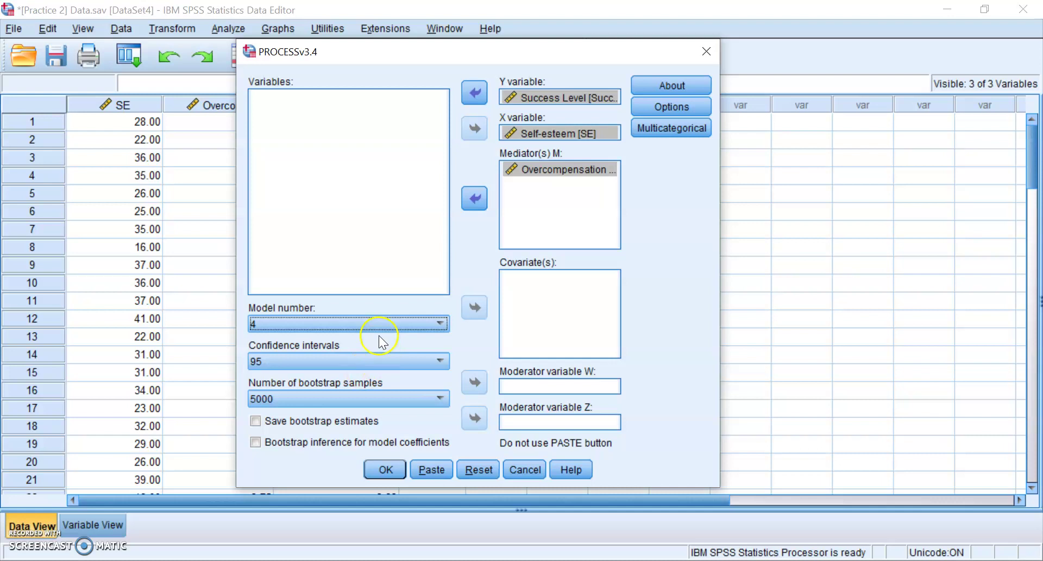
click(685, 108)
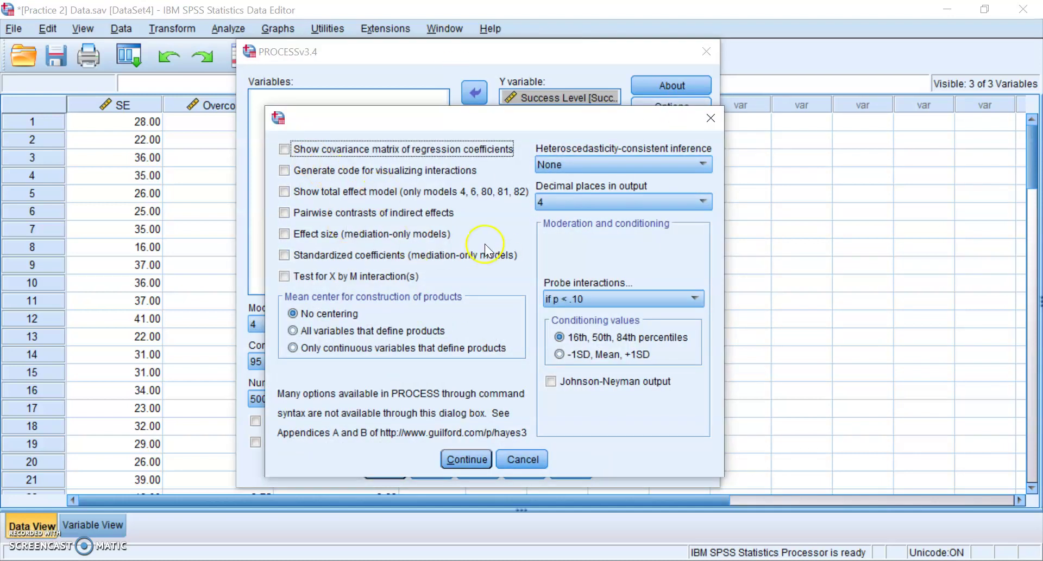
Step: Enable total effect model, effect size and standardized coefficients with 3 decimal places, and continue
click(435, 201)
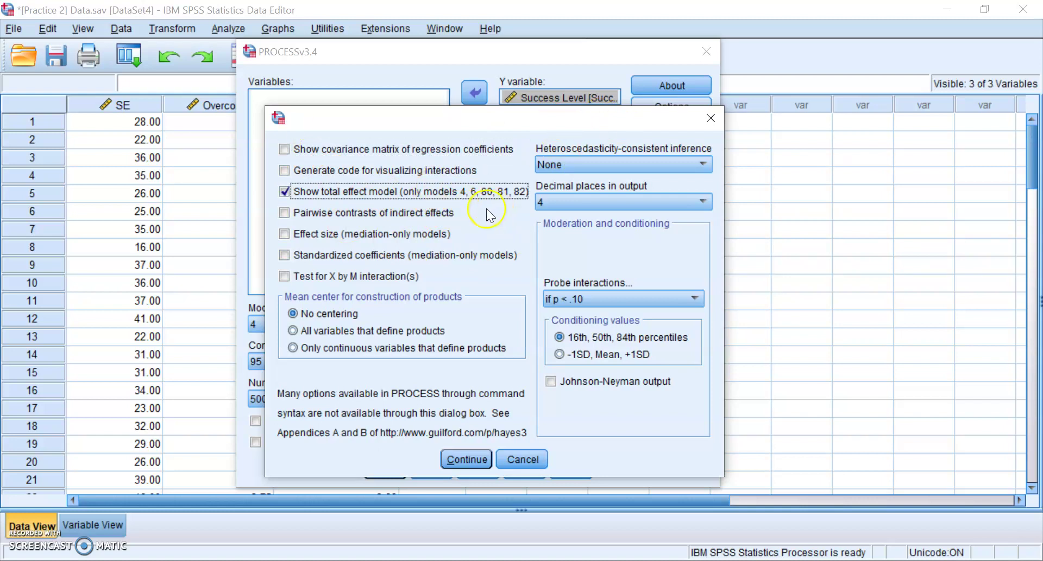
click(429, 234)
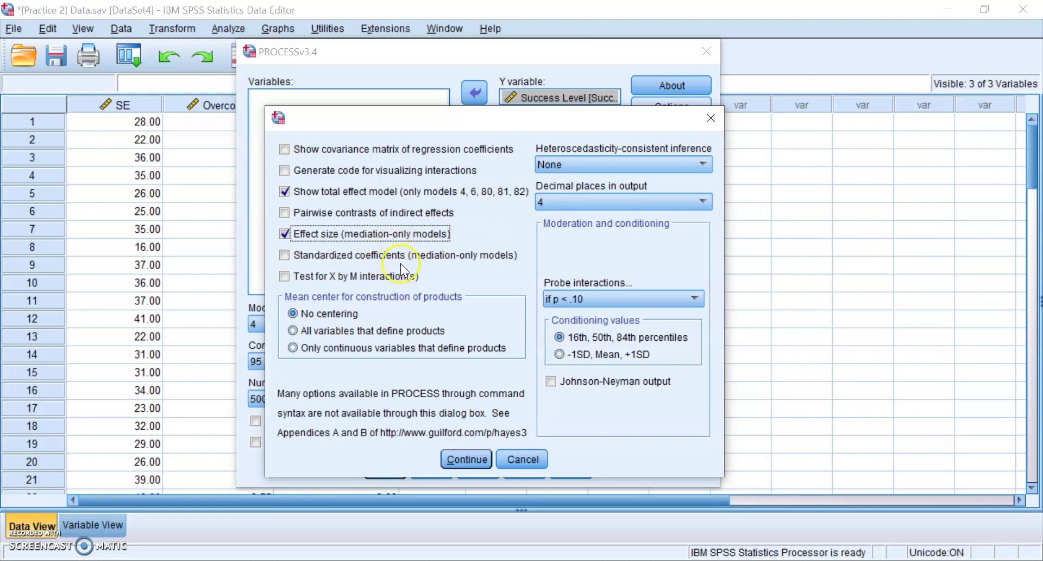
click(400, 263)
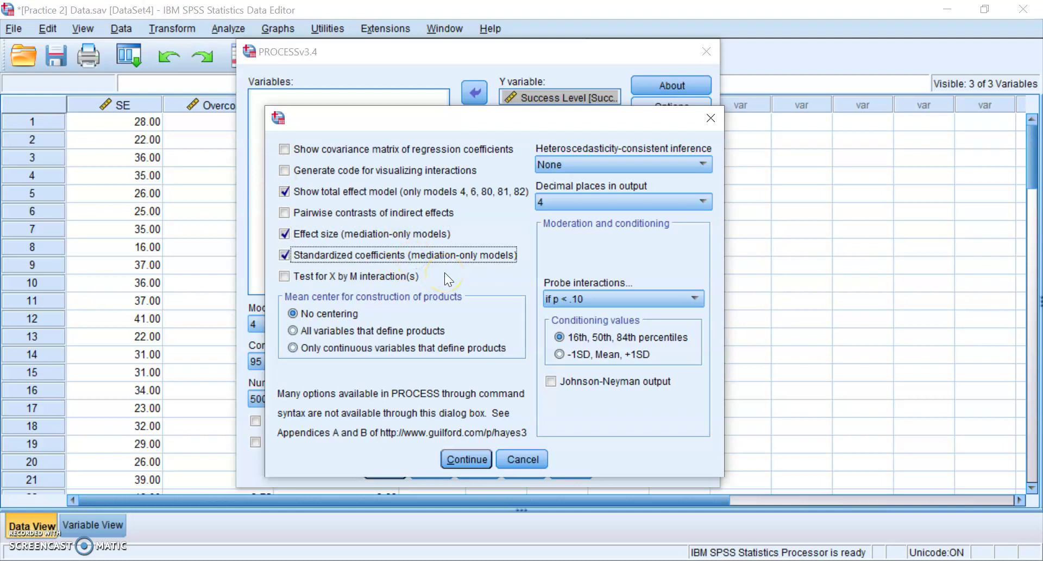
click(574, 200)
click(554, 234)
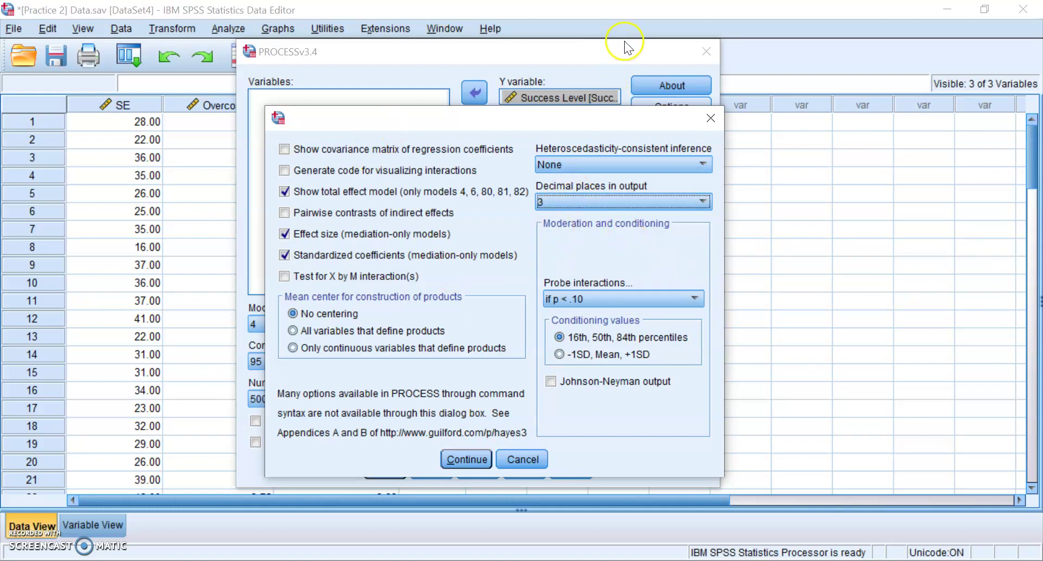
drag(614, 119, 754, 133)
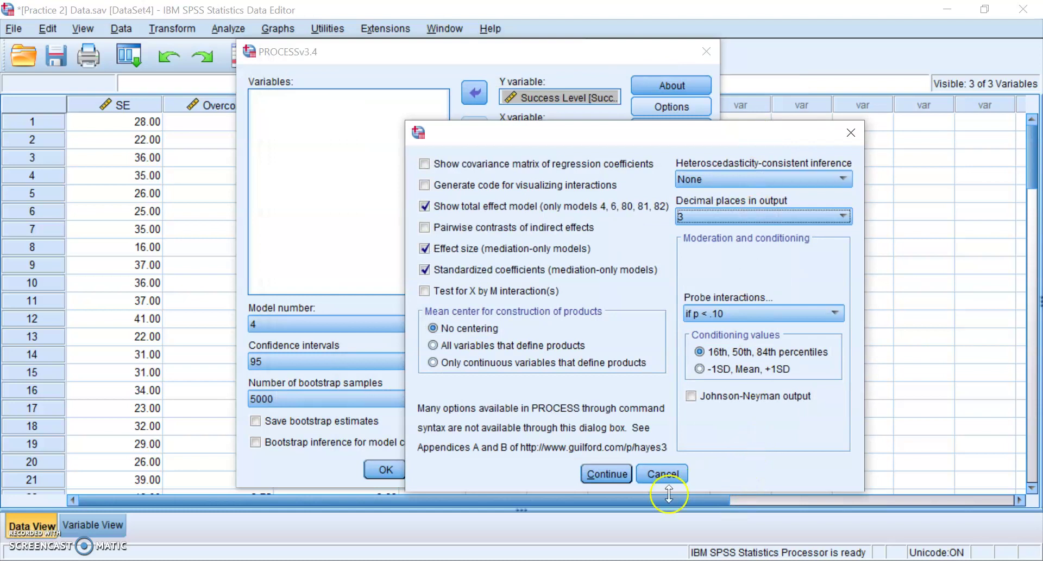
click(597, 475)
Step: Run the PROCESS analysis and maximize the Viewer showing the output
click(385, 470)
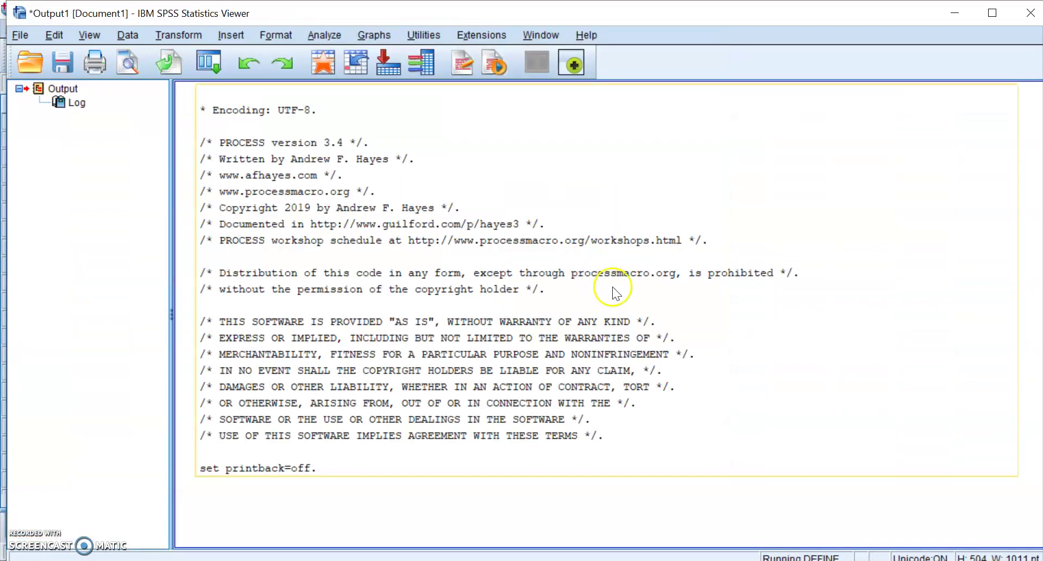
click(991, 13)
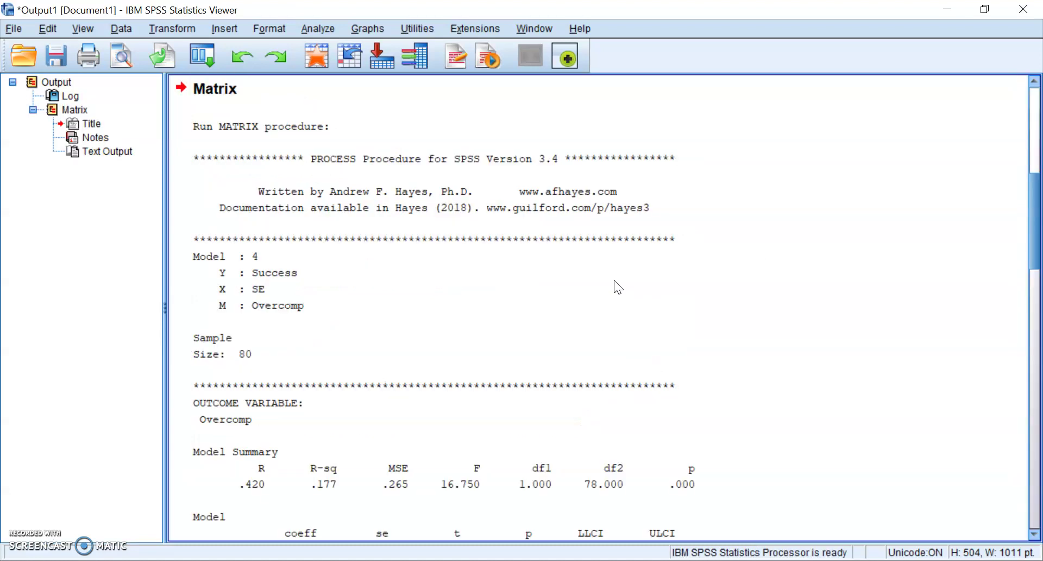
click(530, 259)
Step: Scroll through the output to review SE predicting Overcomp (coeff .035, p = .000)
scroll(496, 309, down, 3)
scroll(497, 301, down, 5)
scroll(497, 301, down, 9)
scroll(507, 284, down, 3)
scroll(507, 285, up, 10)
scroll(507, 284, up, 11)
scroll(508, 285, down, 8)
scroll(540, 287, down, 6)
scroll(541, 286, up, 9)
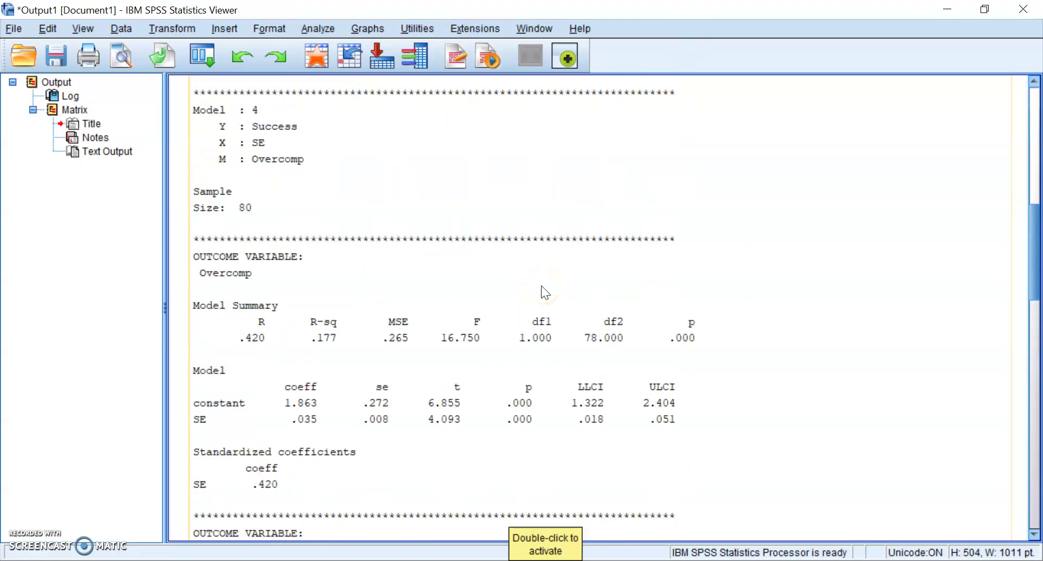
scroll(517, 279, down, 2)
scroll(432, 289, down, 3)
scroll(447, 273, down, 3)
scroll(456, 272, down, 3)
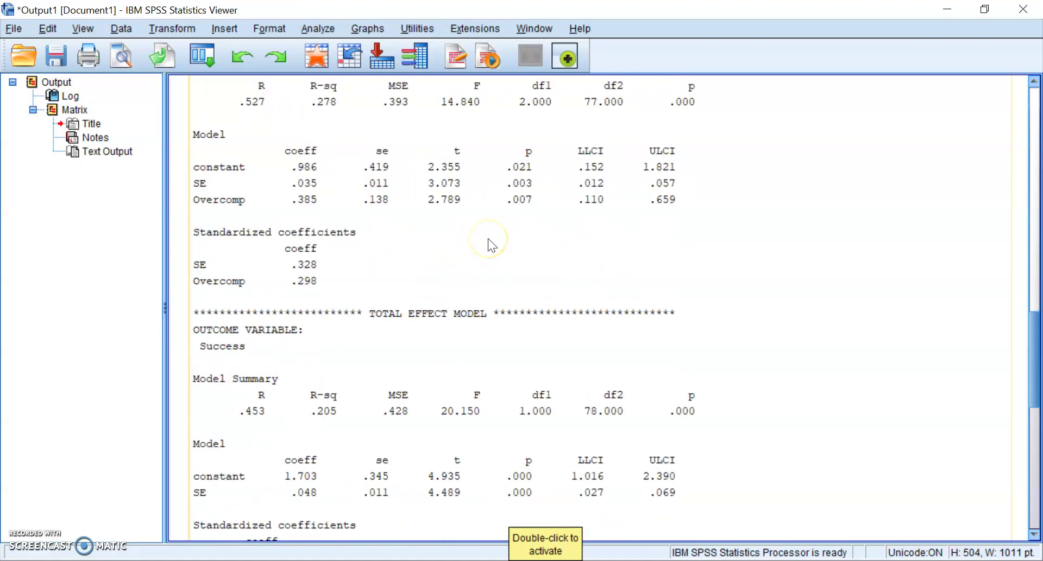
scroll(543, 227, up, 6)
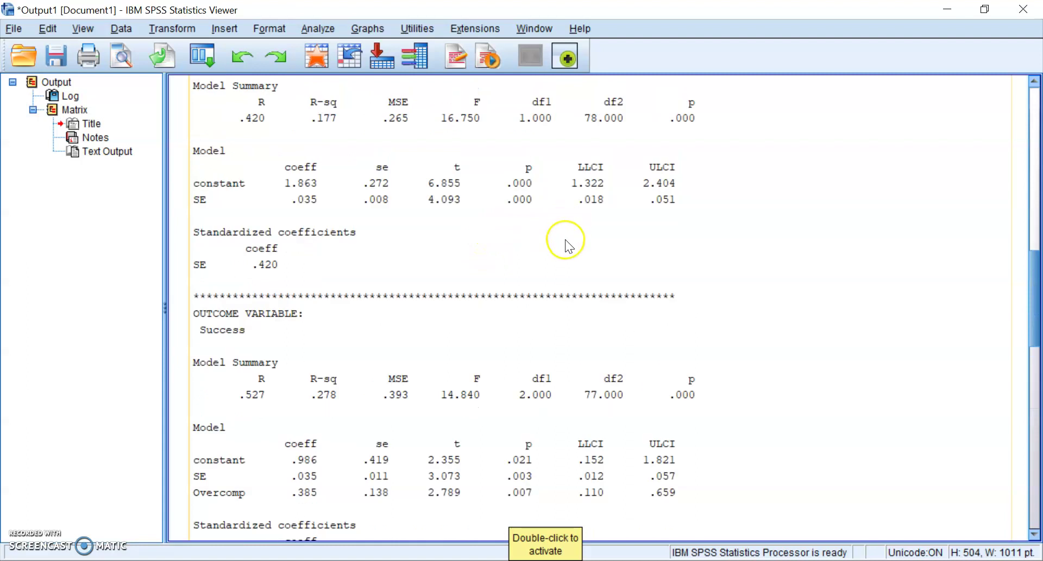
scroll(568, 231, up, 5)
scroll(568, 233, down, 8)
scroll(587, 233, down, 6)
scroll(619, 284, down, 7)
scroll(622, 291, up, 8)
scroll(621, 291, up, 6)
scroll(622, 291, up, 5)
scroll(622, 291, up, 7)
scroll(624, 296, down, 5)
scroll(625, 296, down, 2)
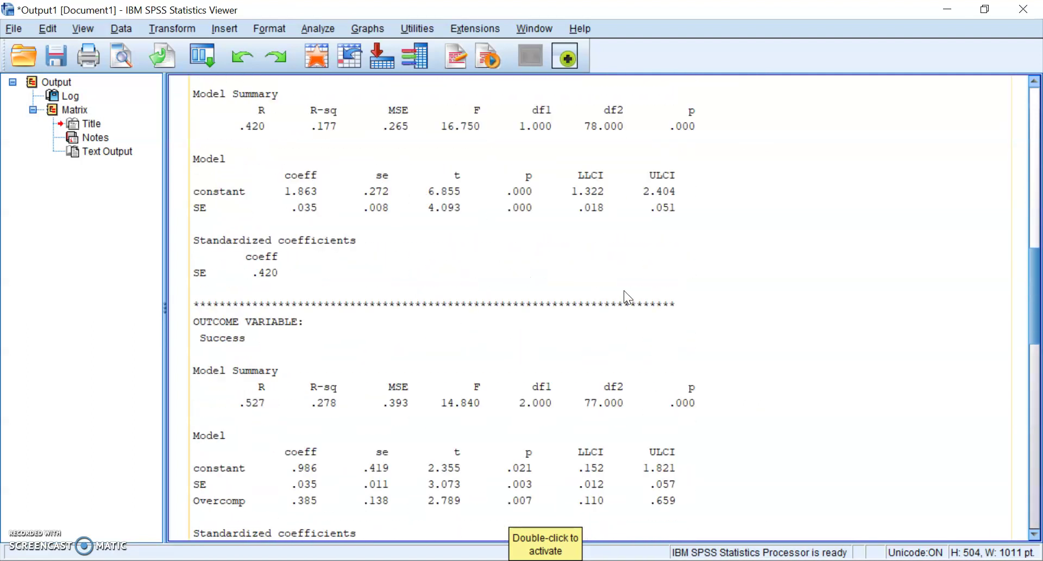
scroll(625, 296, up, 1)
Step: Scroll to the effects section showing the indirect effect .013 (bootstrap CI .003–.029)
click(598, 291)
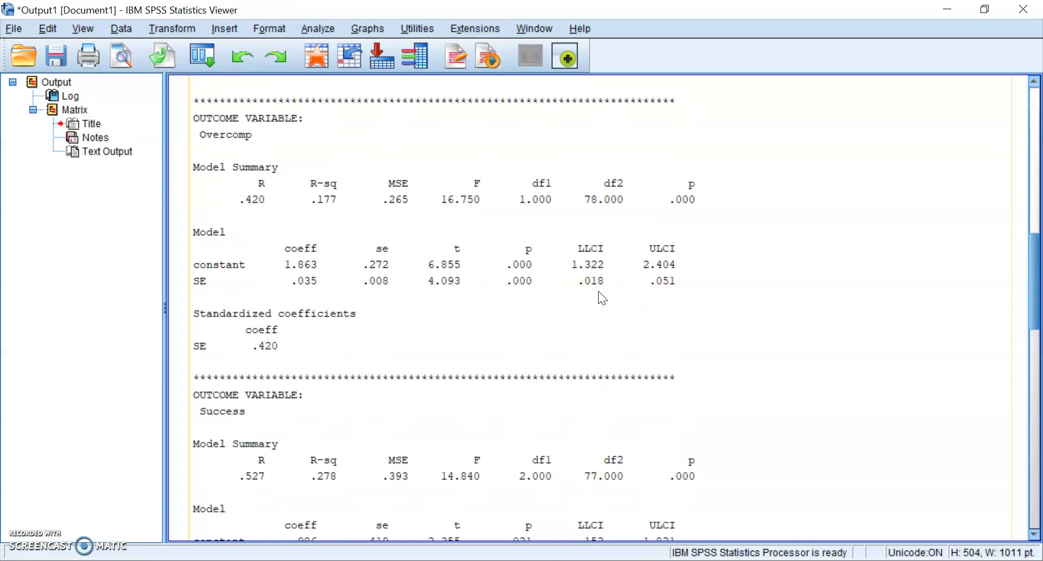
scroll(767, 386, up, 2)
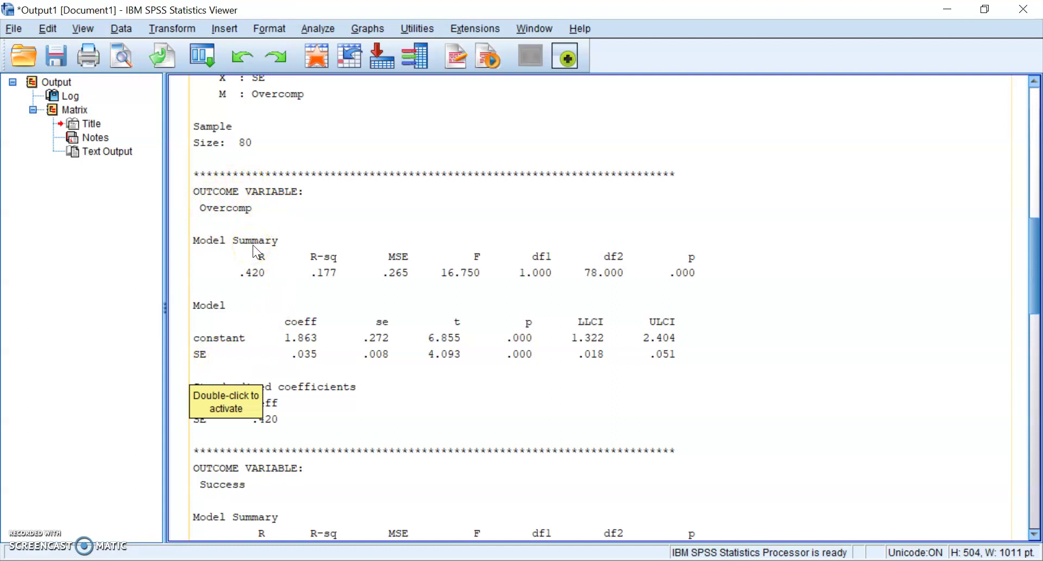
scroll(419, 310, down, 3)
scroll(419, 305, down, 10)
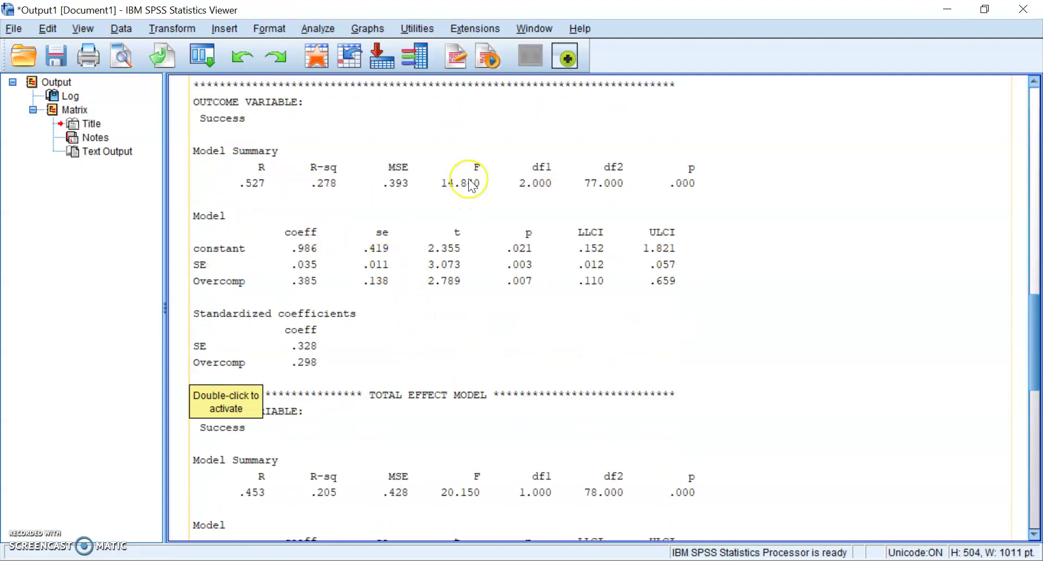
scroll(471, 184, down, 10)
scroll(472, 179, down, 10)
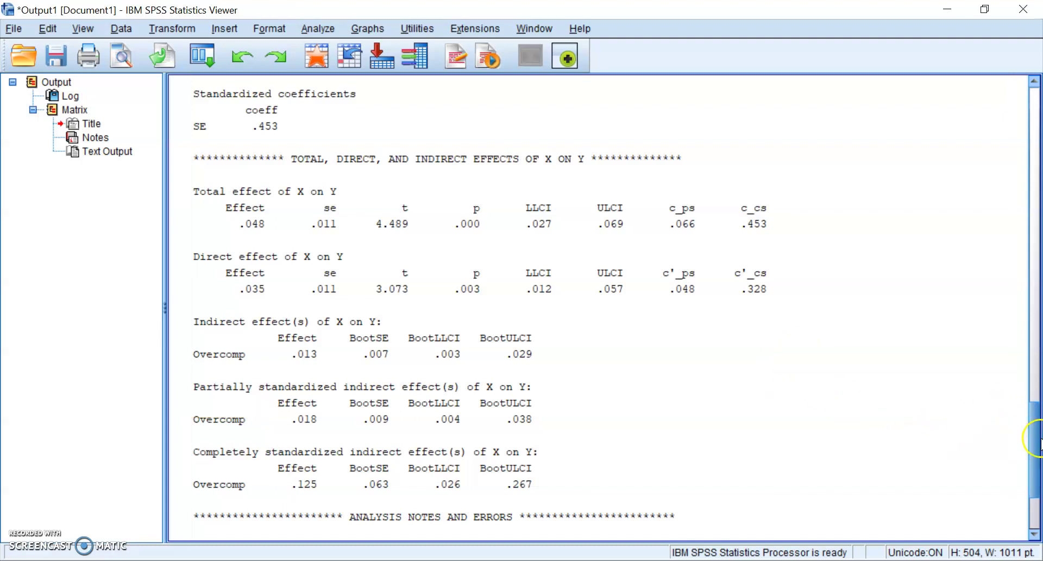
Step: Scroll down to END MATRIX, then drag back up to the PROCESS v3.4 output header
scroll(1034, 434, down, 3)
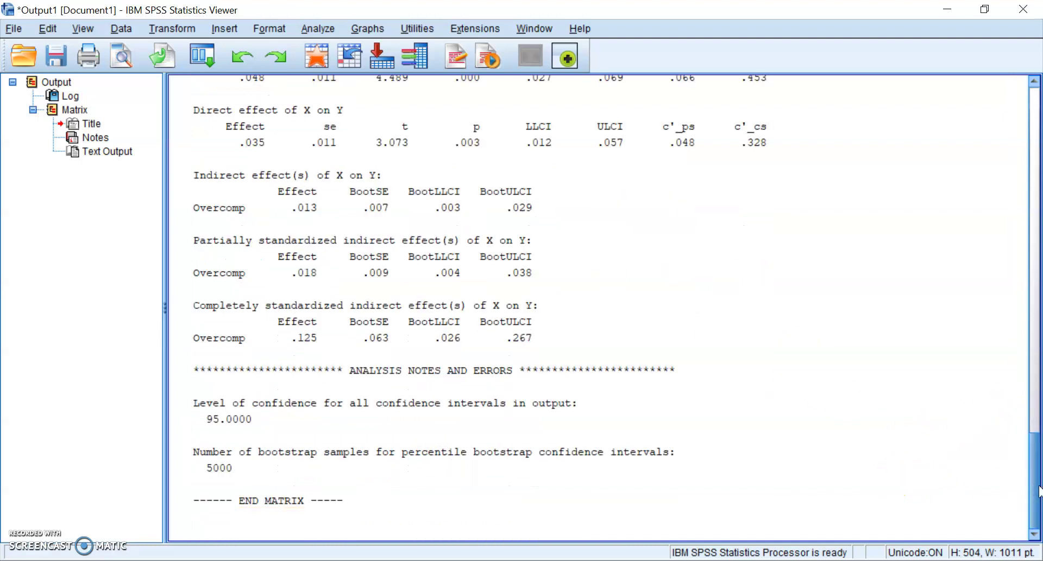
drag(1035, 492, 1035, 136)
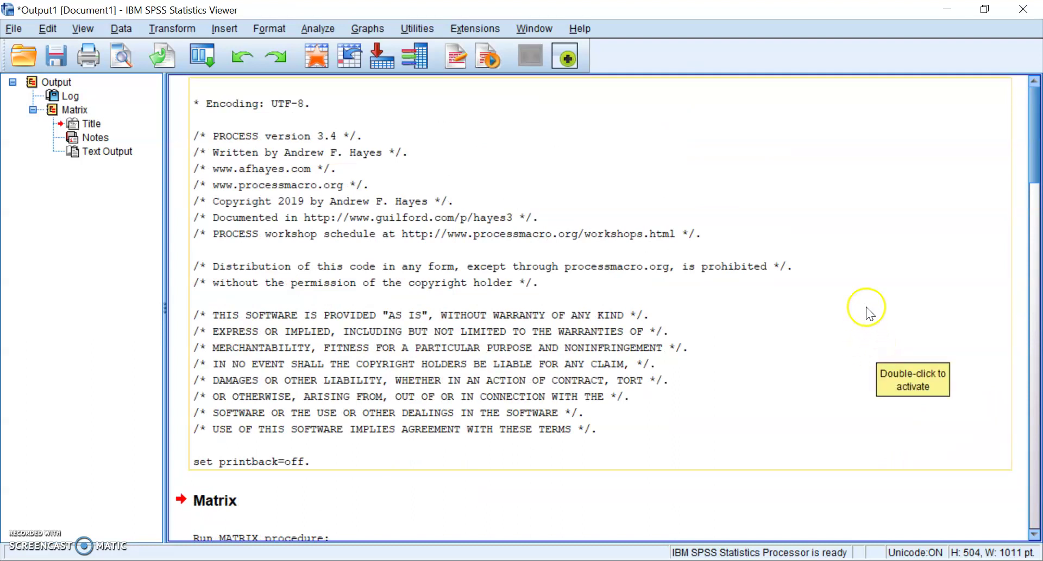
click(933, 215)
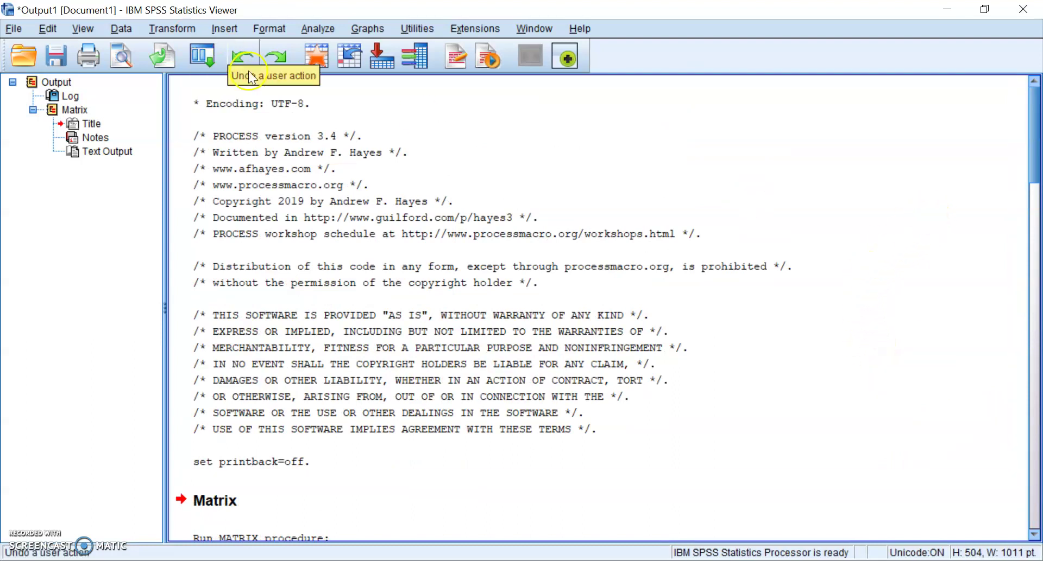